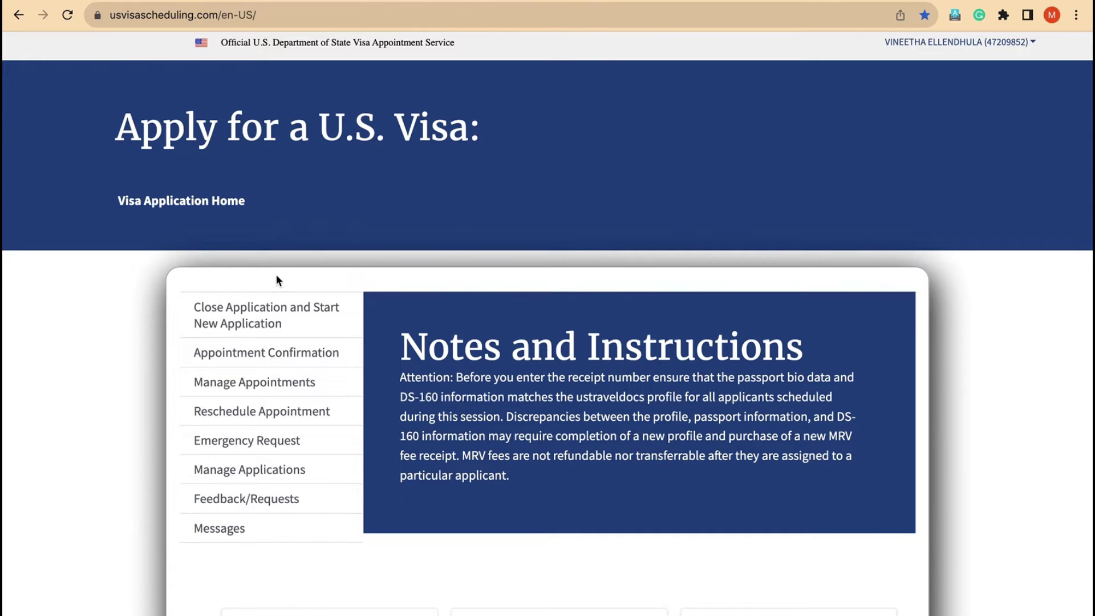
Save the Appointment Confirmation page as a PDF over the existing file, then return to Visa Application Home.
left_click(293, 356)
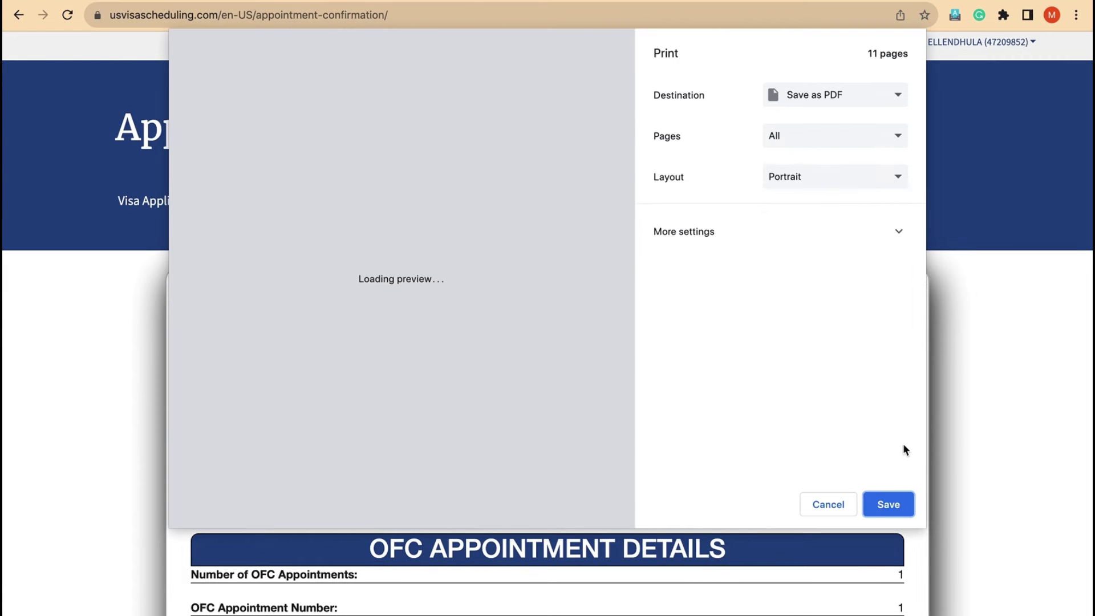
left_click(888, 505)
left_click(829, 353)
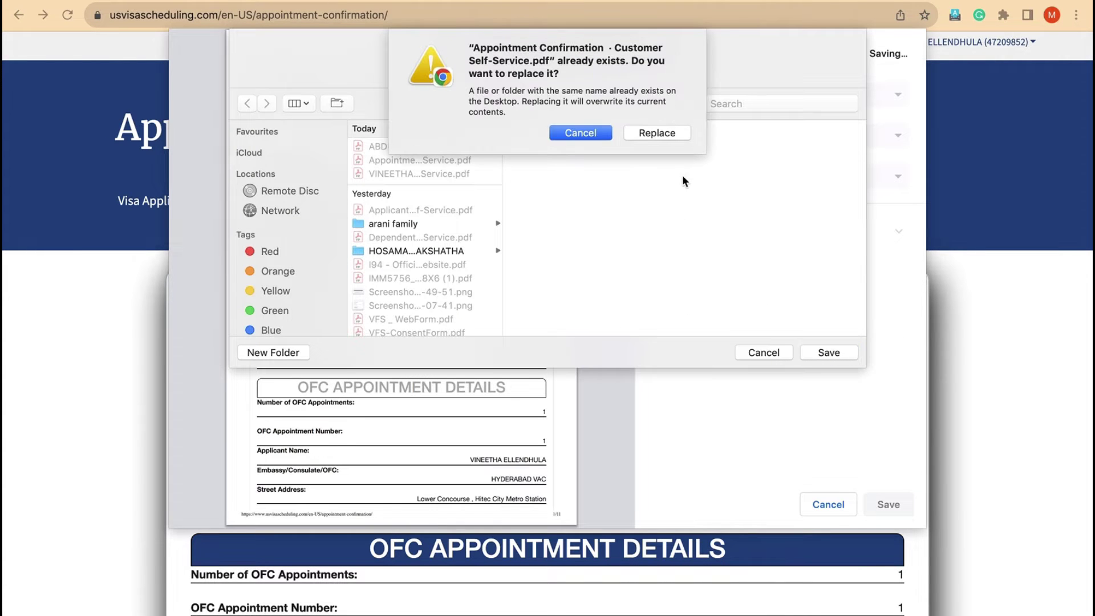
left_click(656, 133)
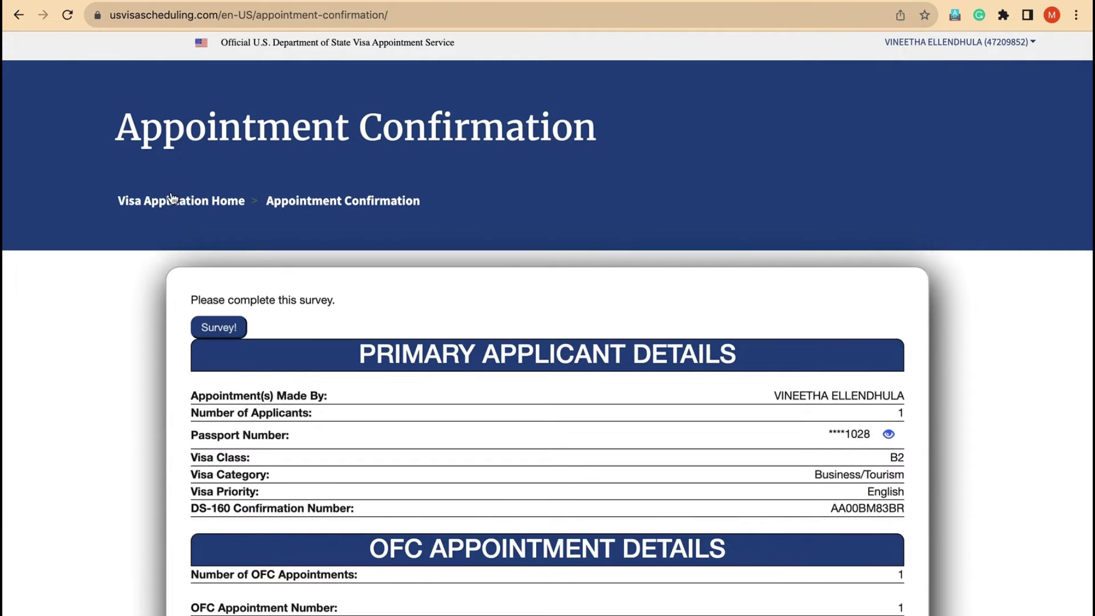
left_click(171, 200)
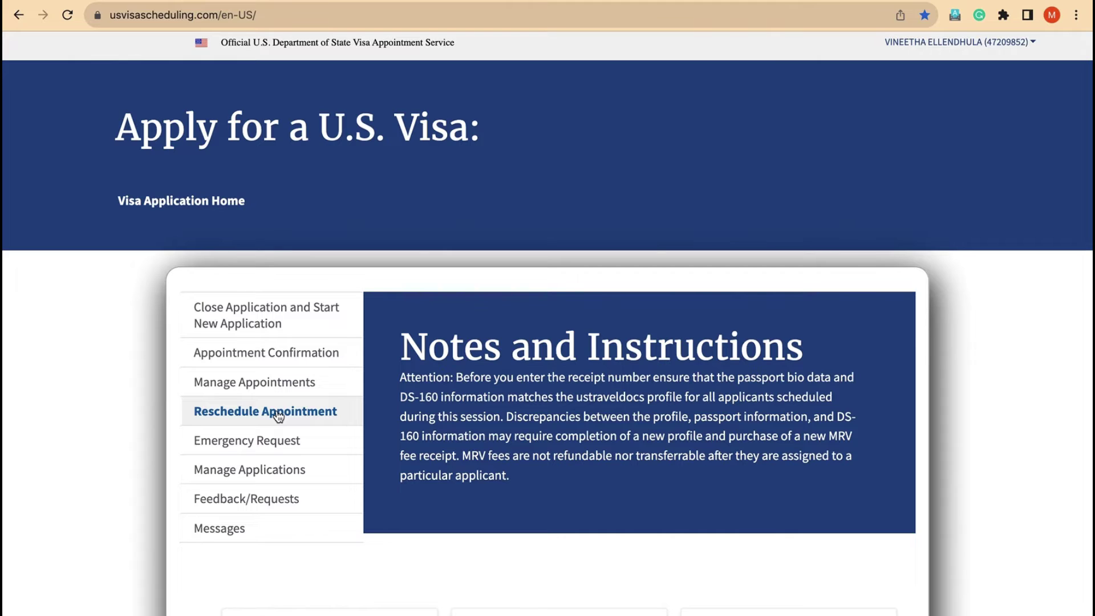
Open the OFC appointment page in reschedule mode from the Reschedule Appointment sidebar link.
scroll(278, 413, "down", 3)
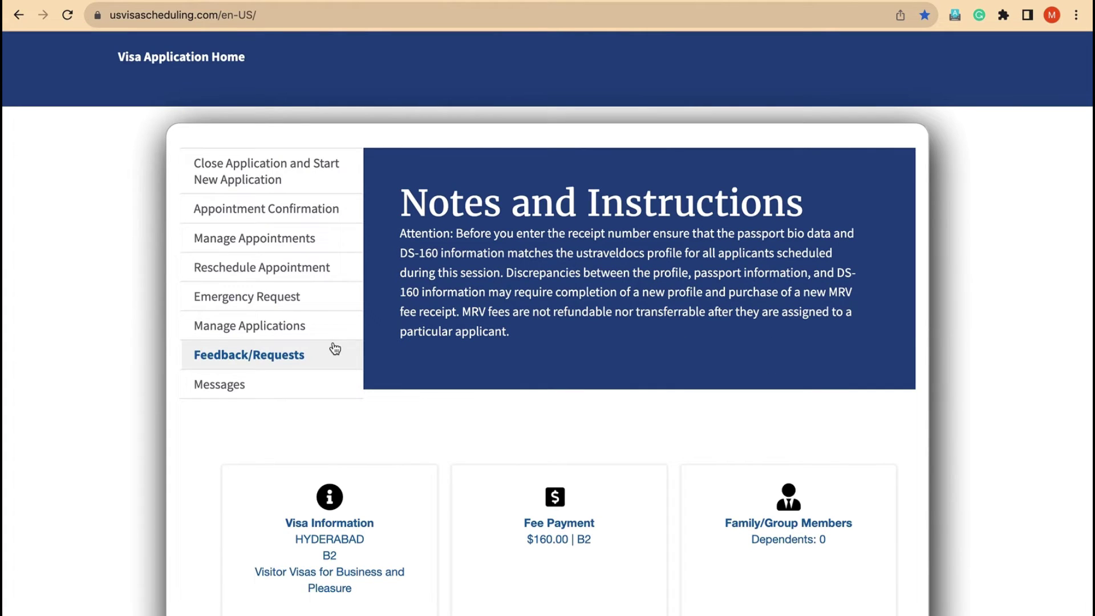
left_click(296, 276)
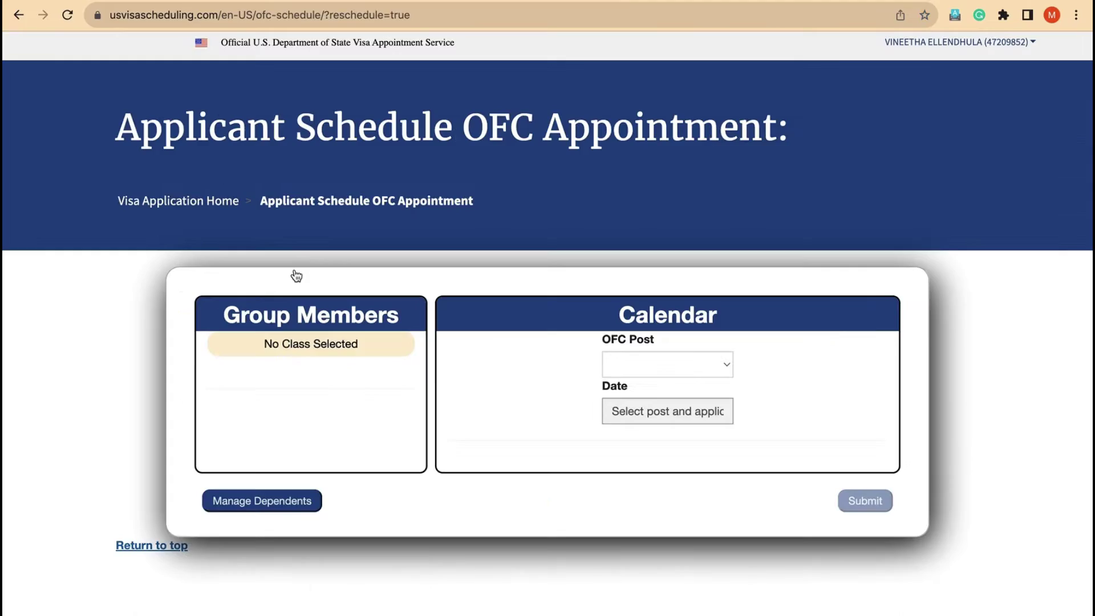
Choose CHENNAI VAC as the OFC post and pick 22 September 2024 as the date.
left_click(666, 365)
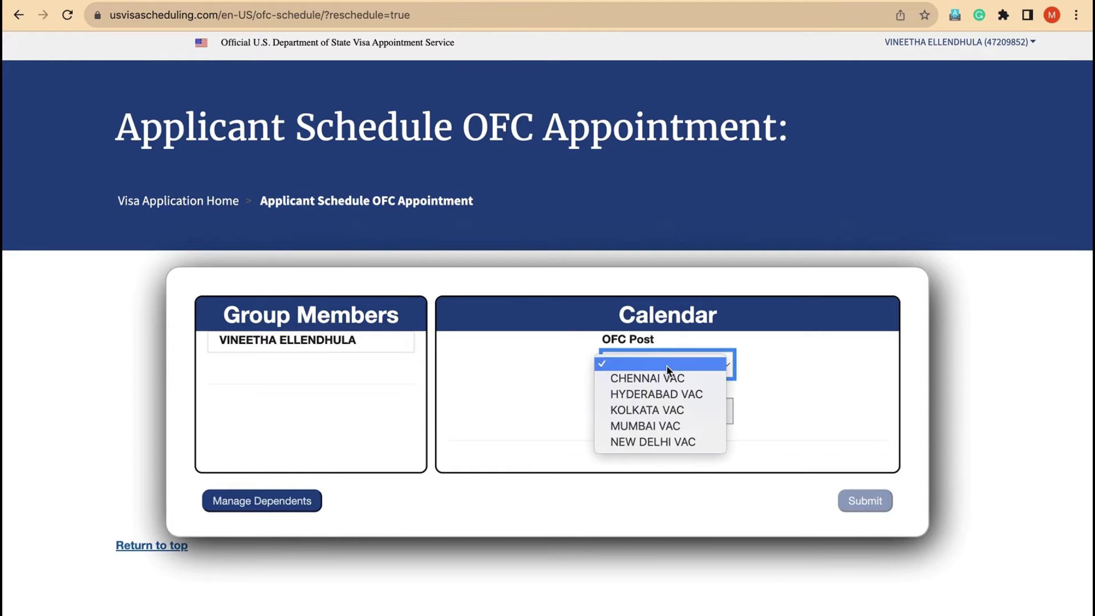
left_click(655, 376)
left_click(691, 418)
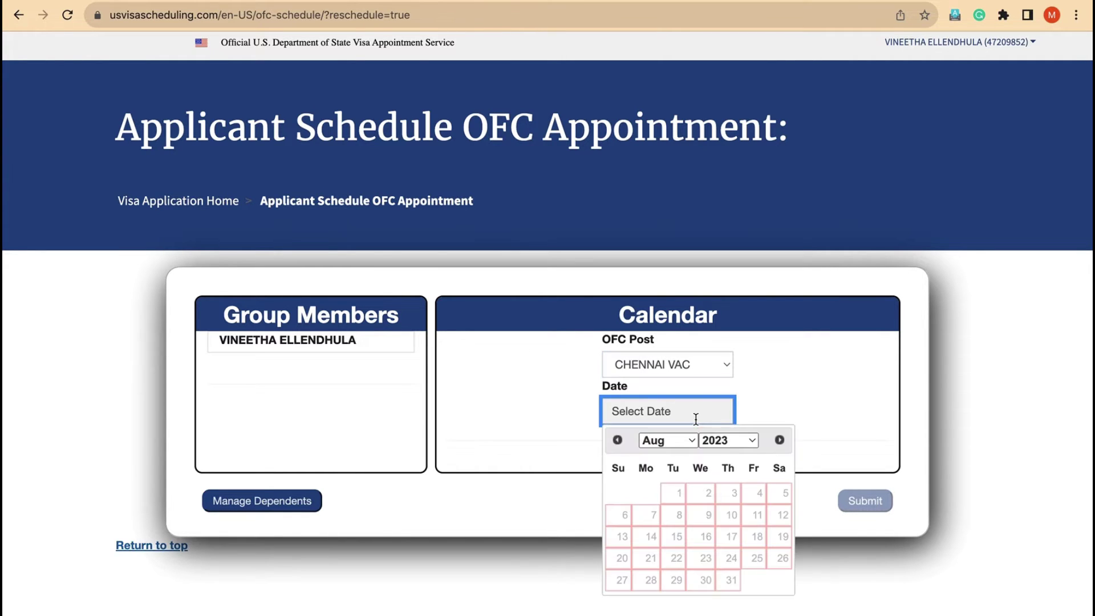
left_click(779, 440)
left_click(780, 441)
double_click(779, 440)
double_click(780, 441)
left_click(779, 441)
double_click(780, 440)
double_click(780, 440)
left_click(779, 440)
left_click(779, 440)
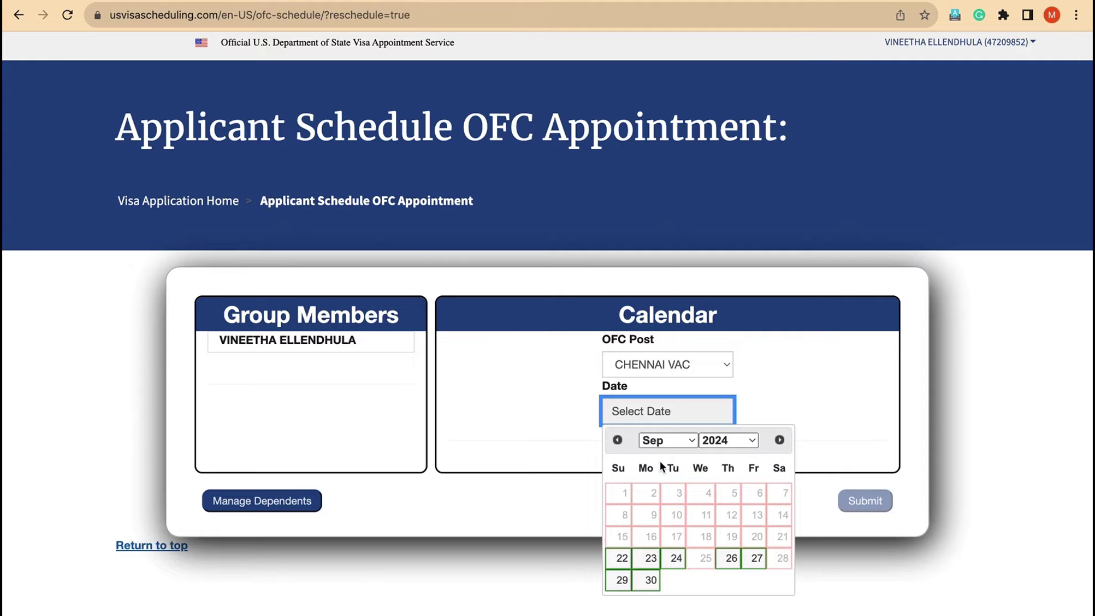
left_click(621, 557)
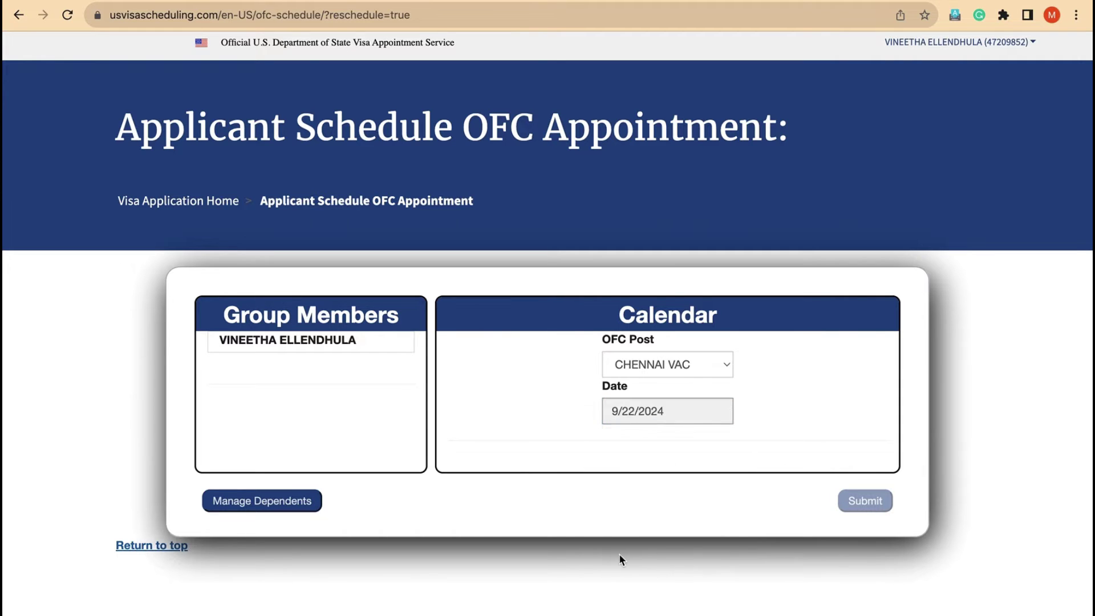
Take the 14:00 time slot and submit the new OFC appointment.
left_click(628, 414)
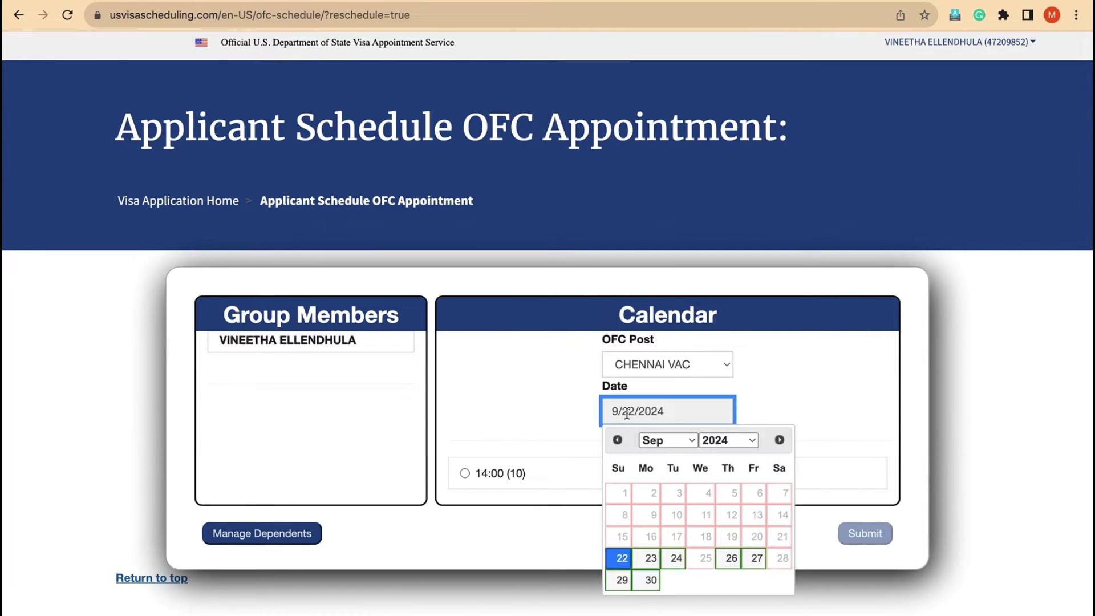
left_click(465, 473)
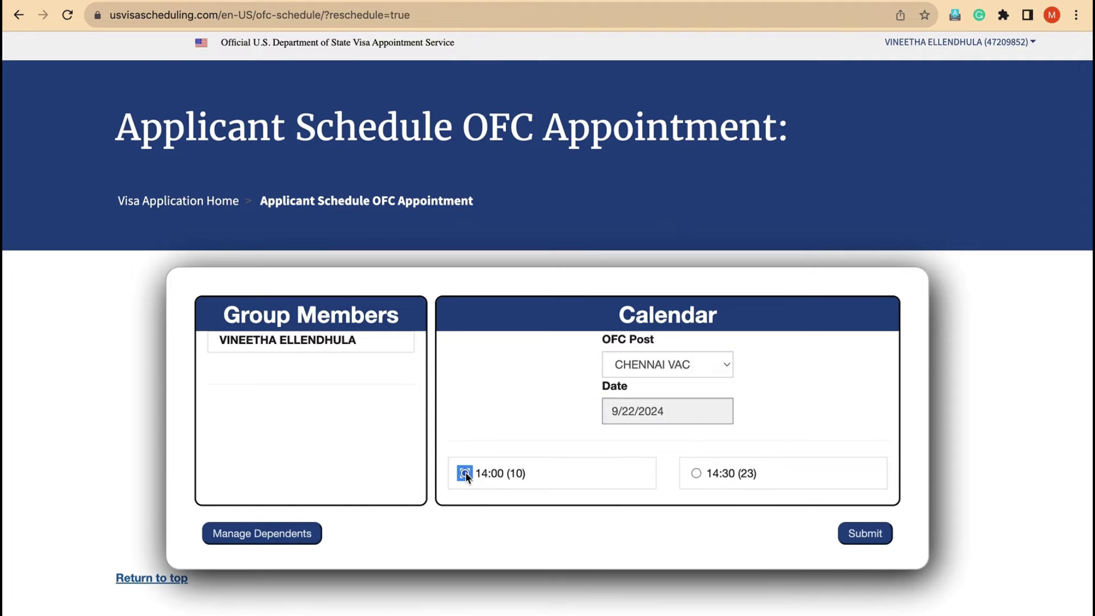
left_click(857, 536)
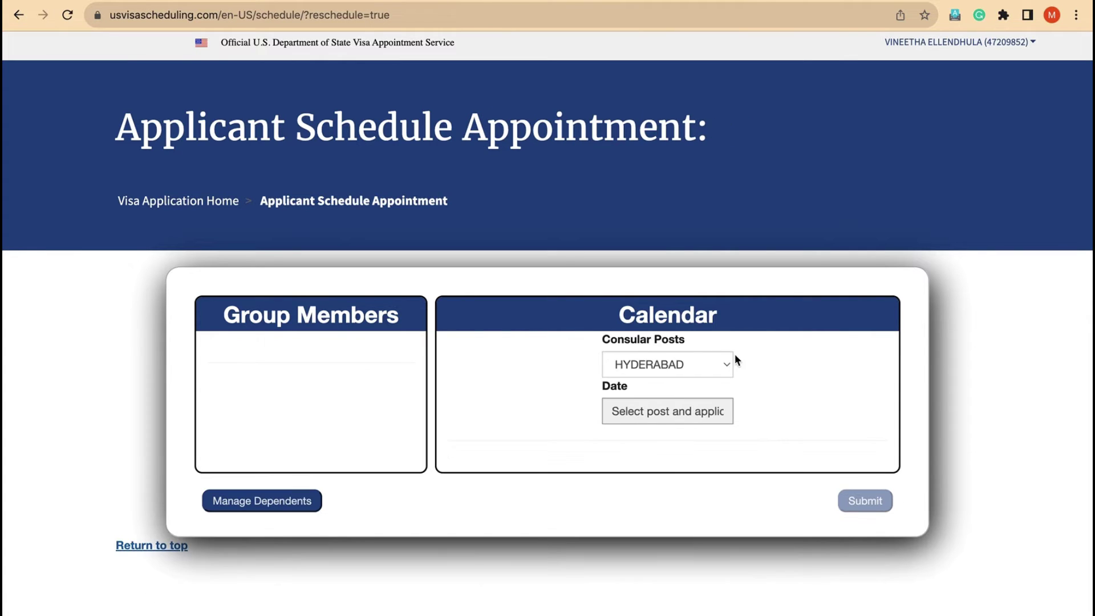
Set the consular post to CHENNAI, leave the date unchosen, and return to Visa Application Home.
left_click(687, 409)
left_click(782, 357)
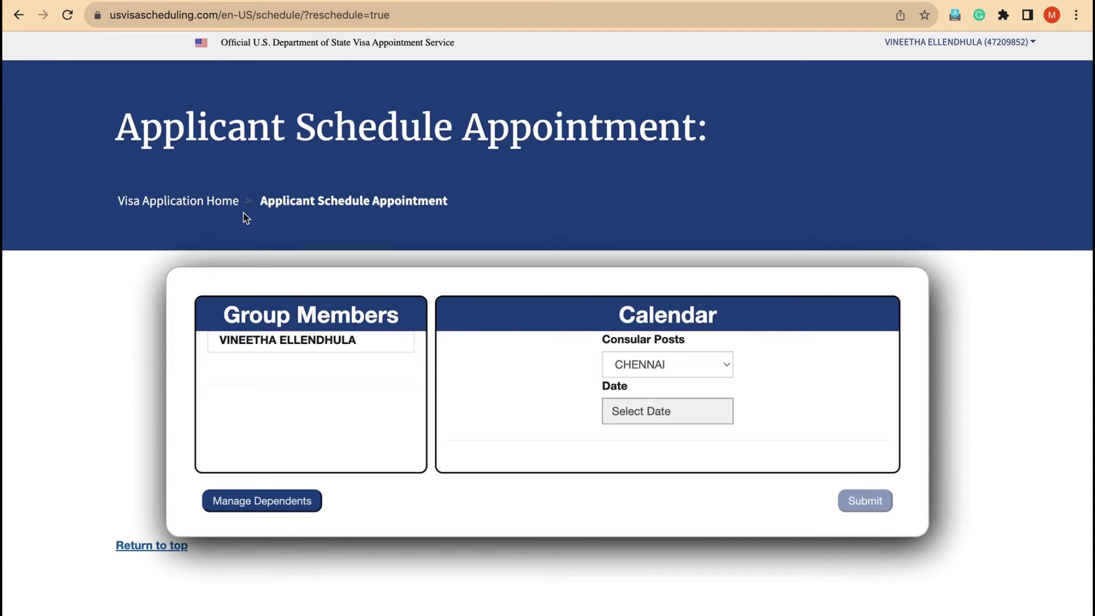
left_click(183, 203)
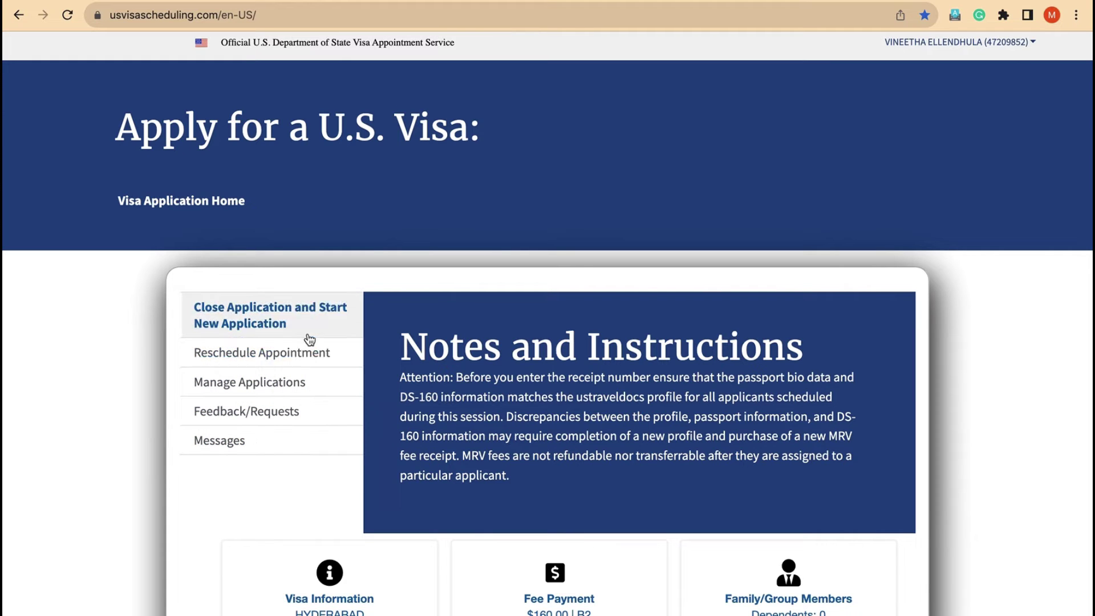
scroll(427, 390, "down", 5)
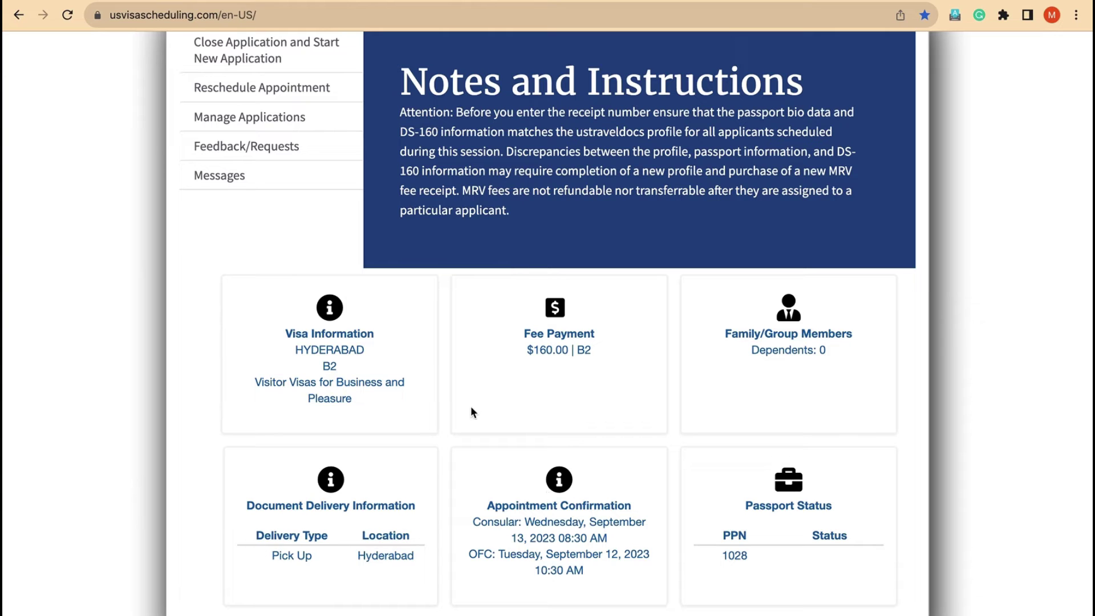
scroll(470, 406, "up", 5)
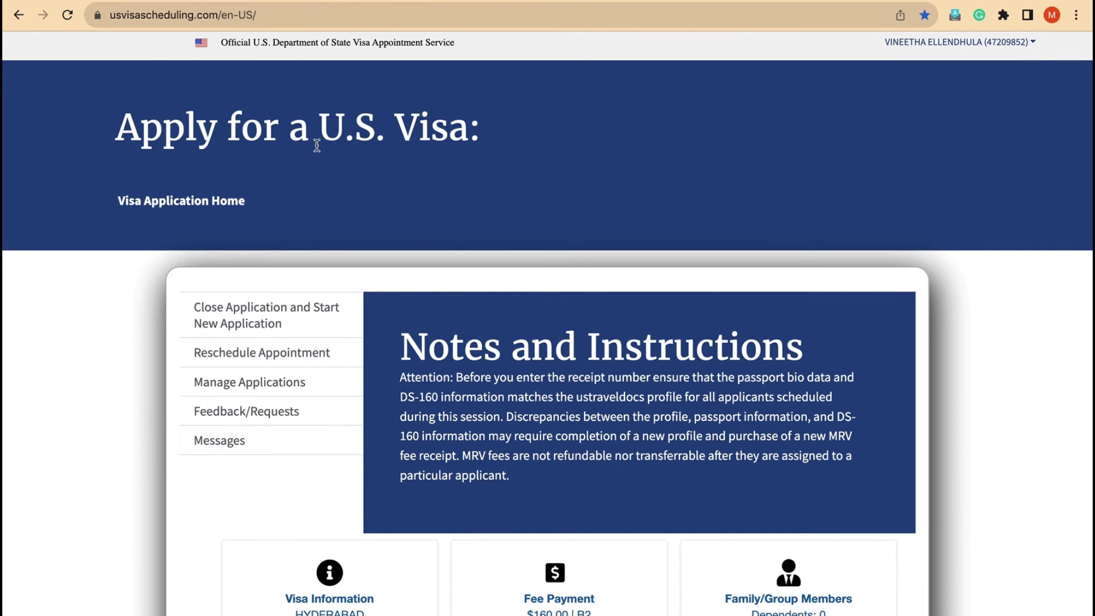
left_click(299, 16)
Append 'appointment-confirmation/' to the site URL and load that address.
left_click(299, 16)
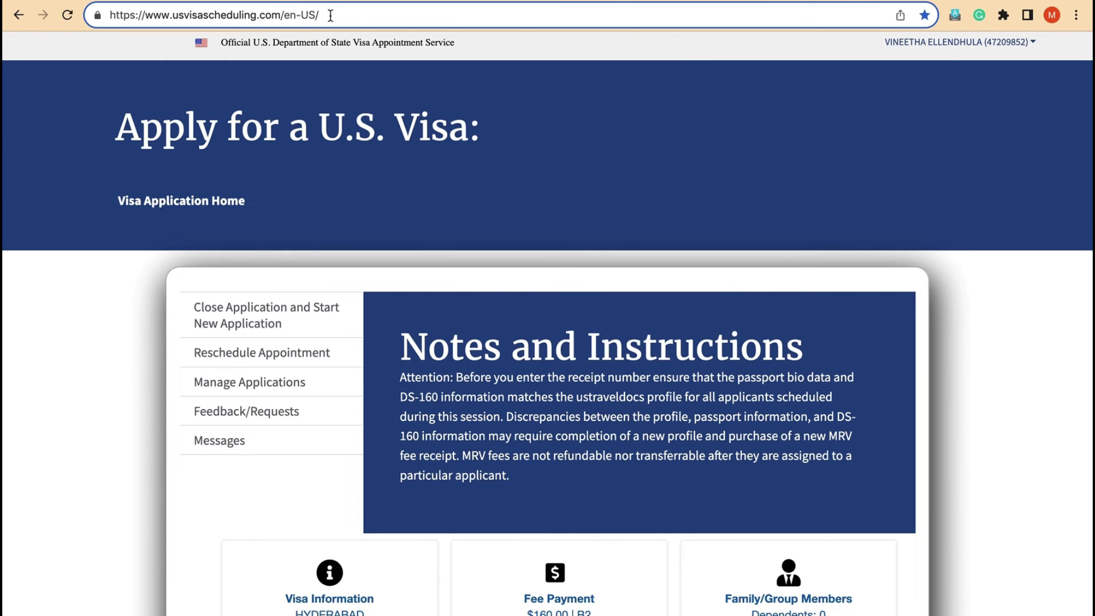
type("appointment-confirmation")
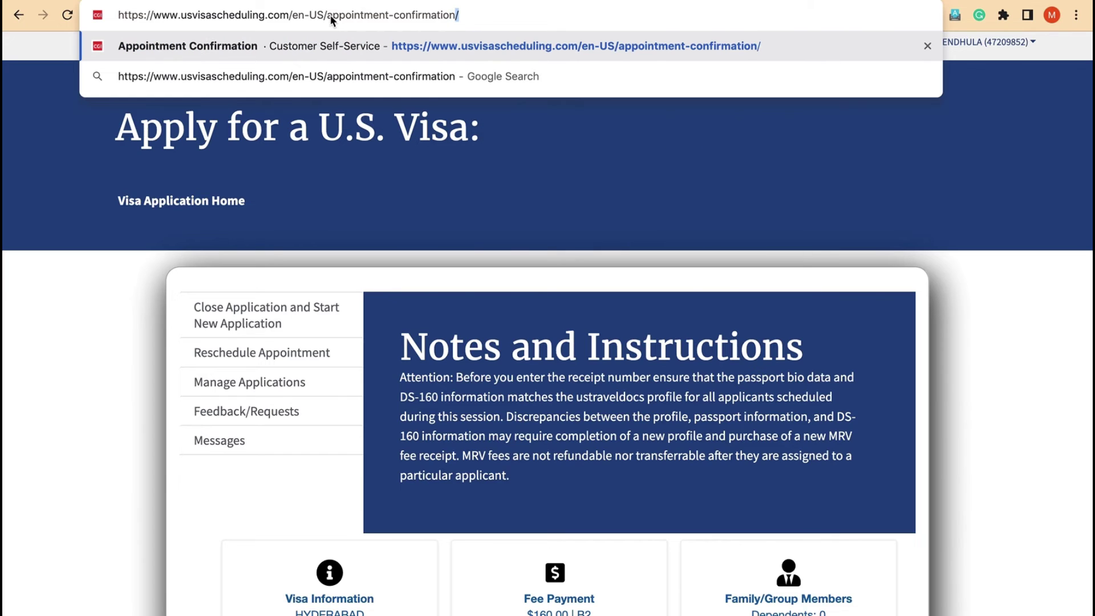
type("/")
key("Return")
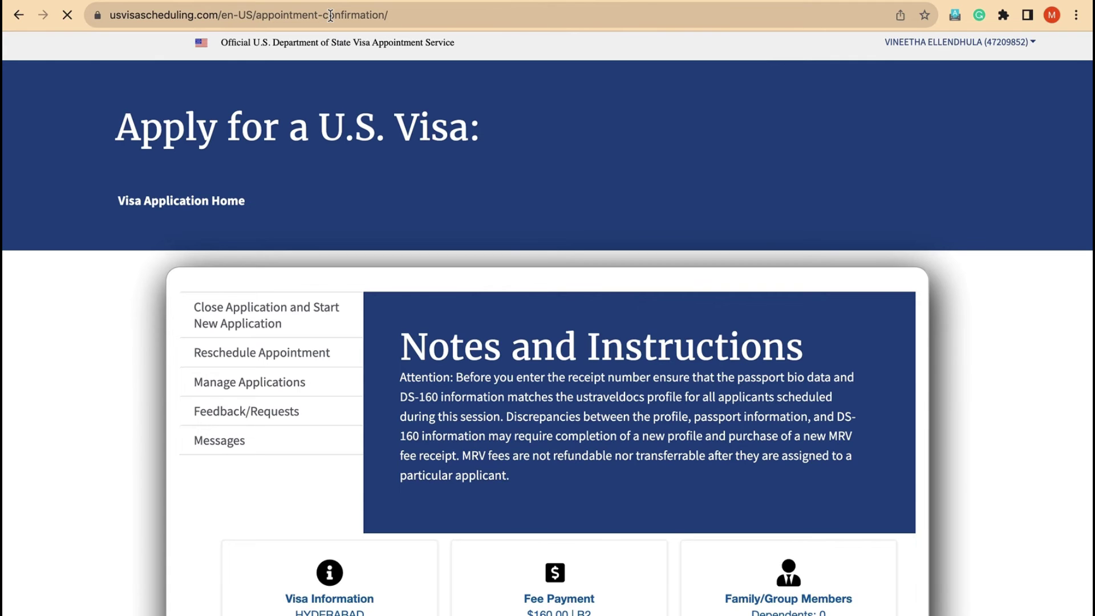
Review the Hyderabad OFC (9/12/2023) and consular (9/13/2023) appointments, then bring up Print with Cmd+P.
scroll(496, 245, "down", 3)
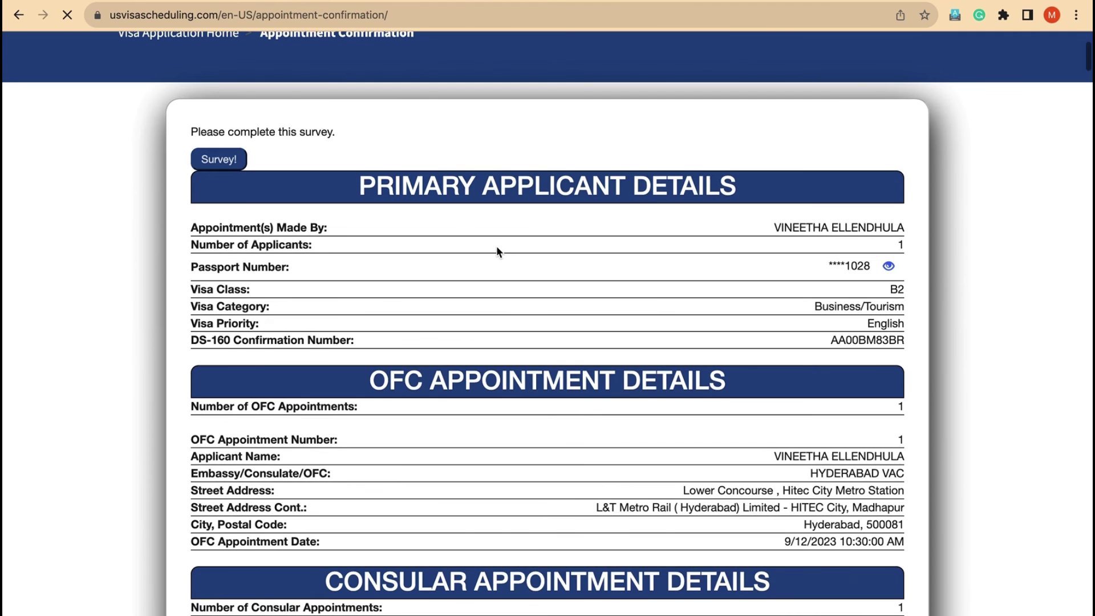
scroll(677, 273, "down", 10)
scroll(678, 273, "up", 7)
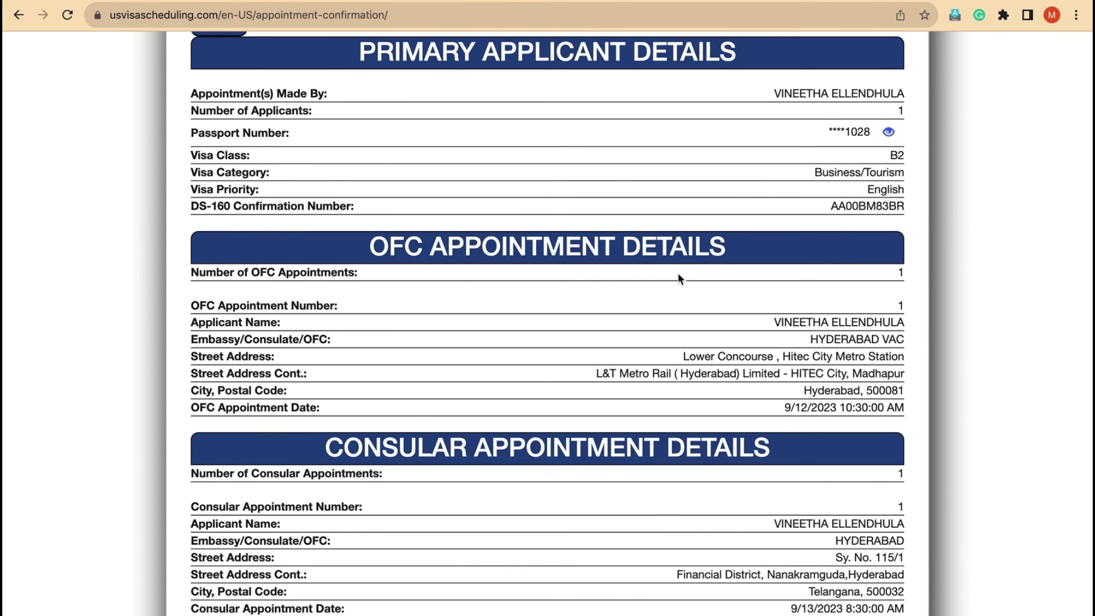
scroll(679, 278, "down", 5)
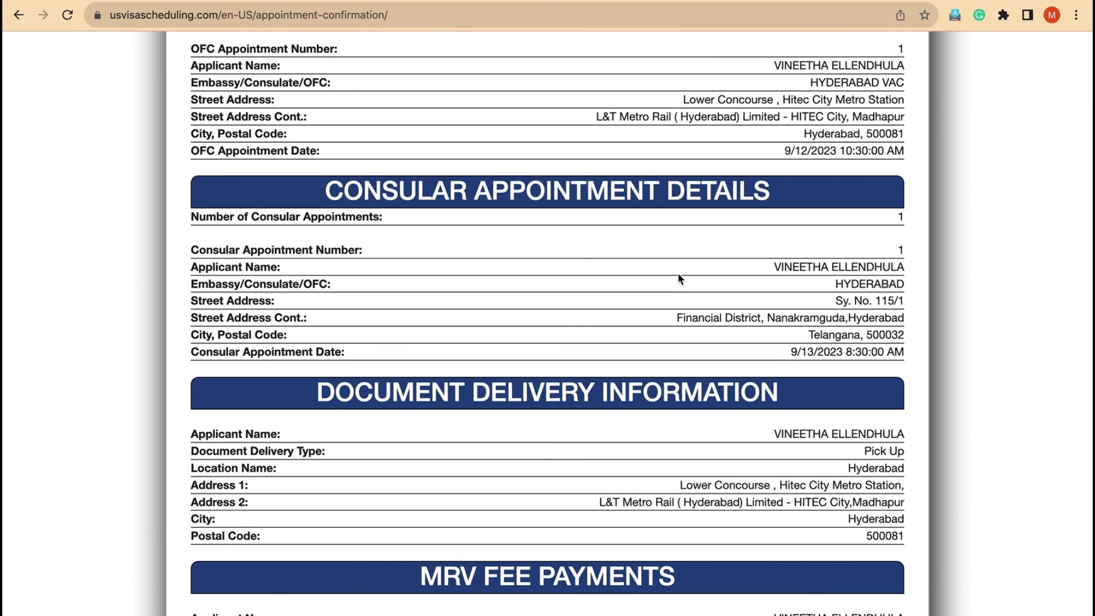
key("super+p")
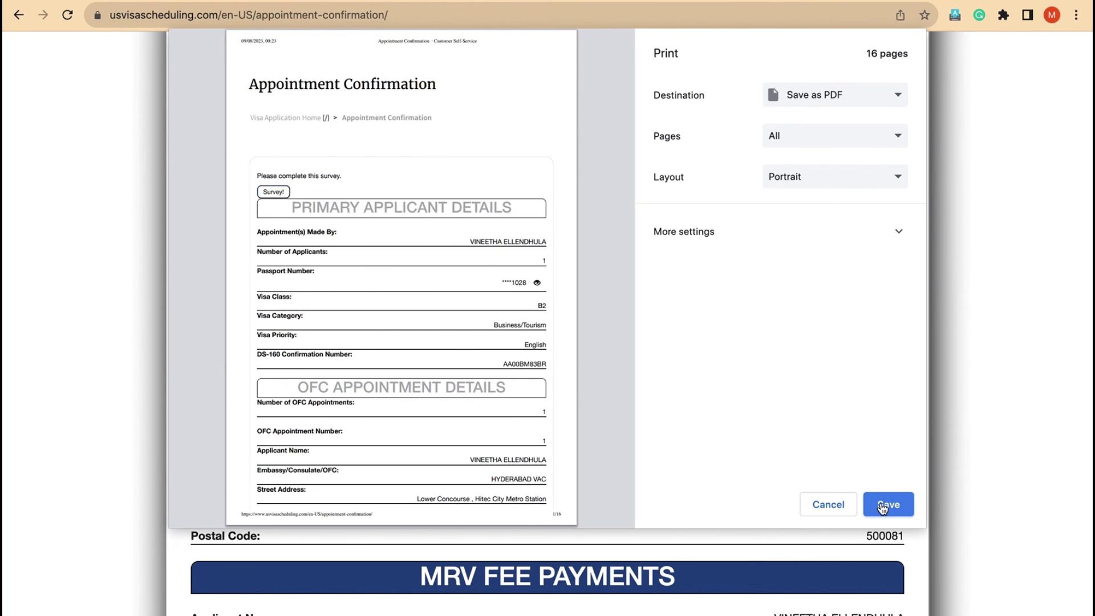
Save the confirmation as a PDF to Desktop — iCloud, replacing the earlier file.
left_click(883, 506)
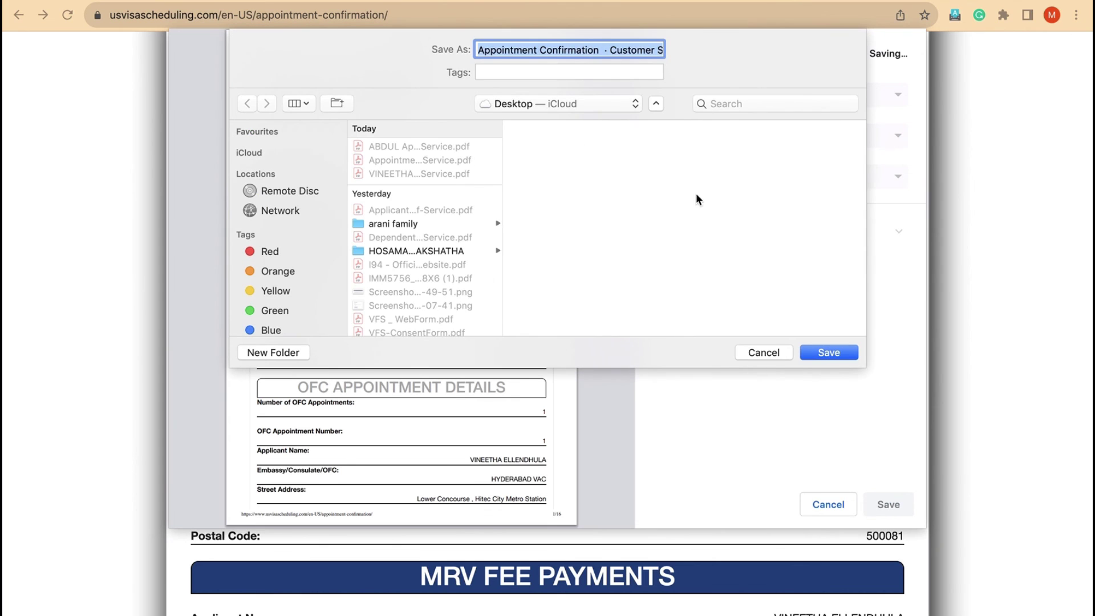
left_click(827, 349)
left_click(667, 136)
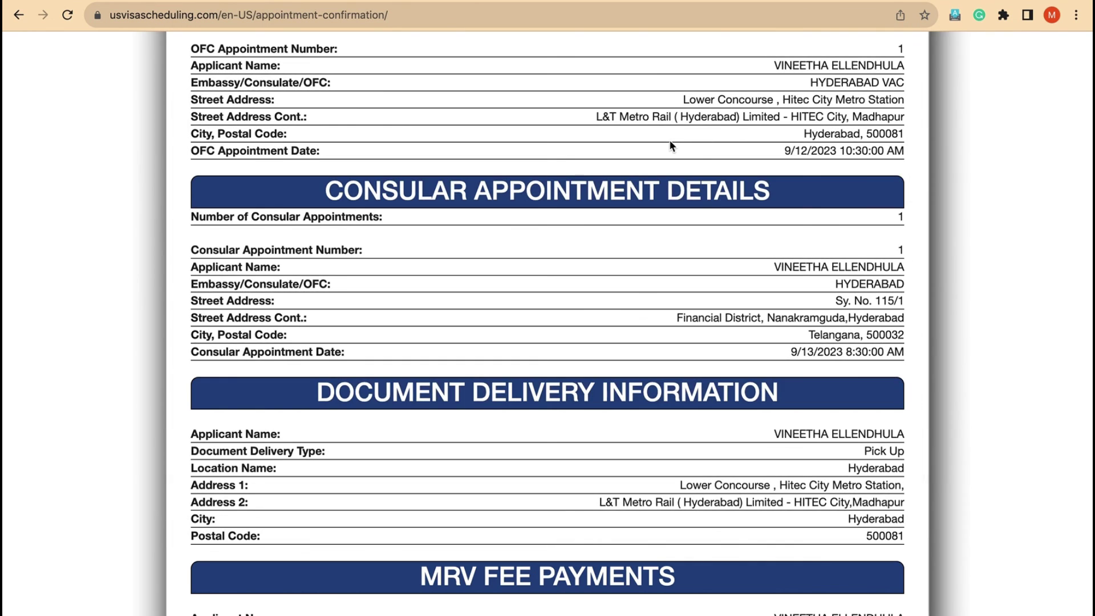
Return from the confirmation page to the Visa Application Home page.
scroll(336, 268, "up", 2)
scroll(337, 268, "up", 8)
left_click(183, 202)
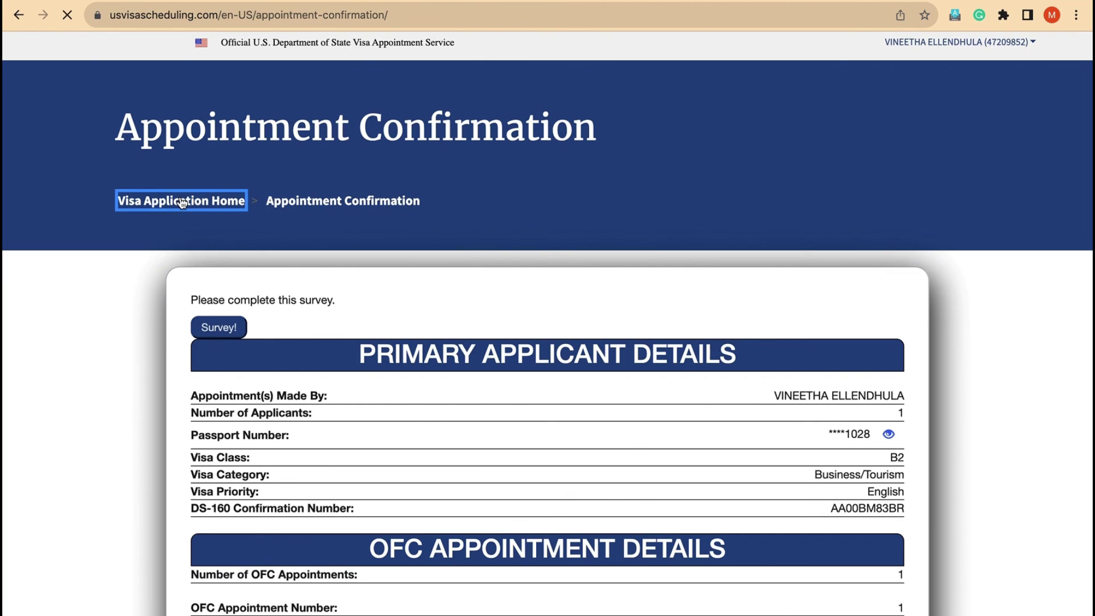